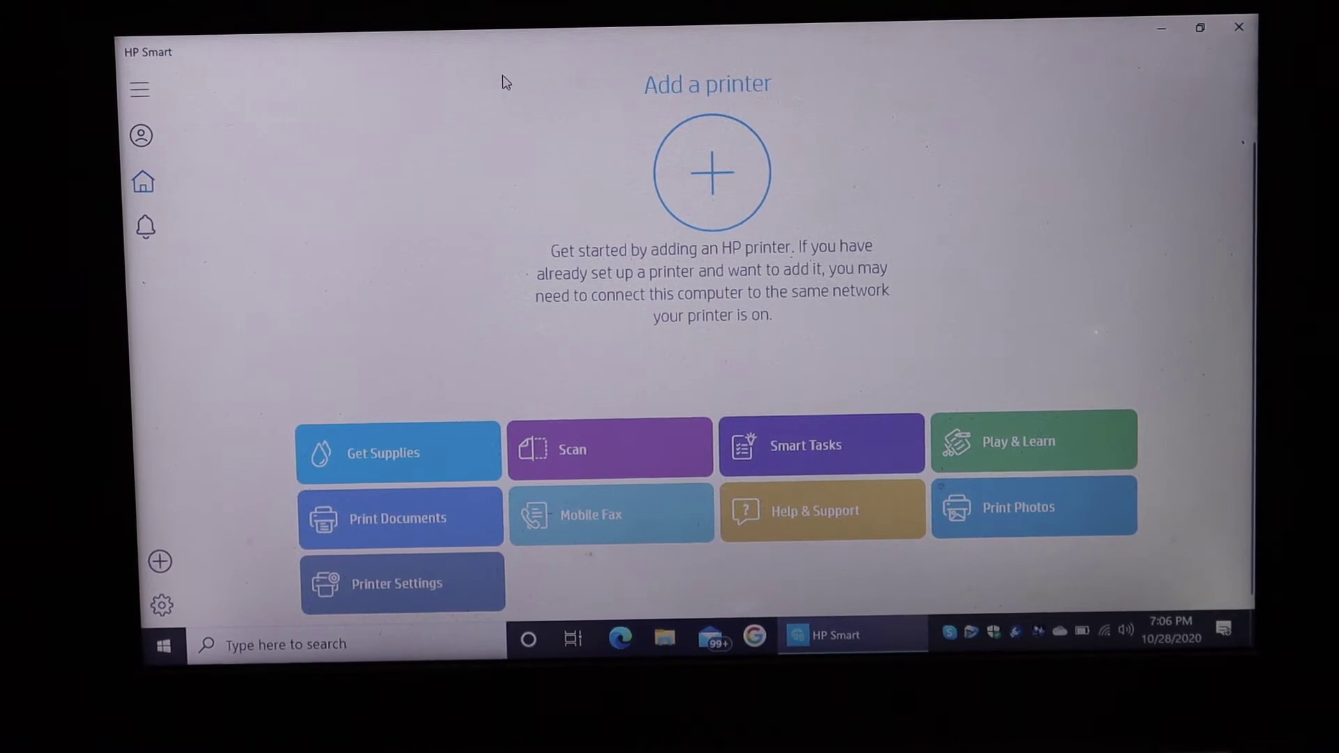
# Step: Start adding a new printer from the HP Smart home screen
pyautogui.click(691, 183)
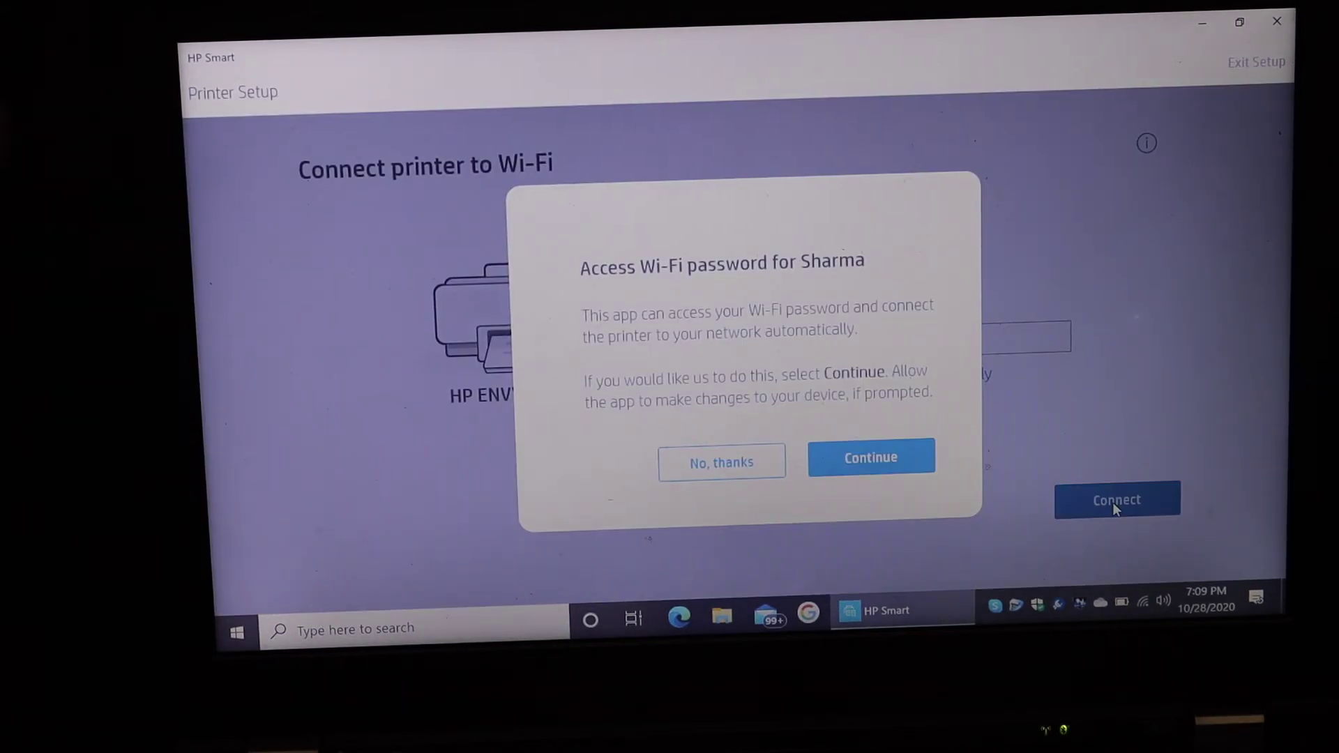
# Step: Allow HP Smart to use the Wi-Fi password to connect the HP ENVY 6000
pyautogui.click(865, 462)
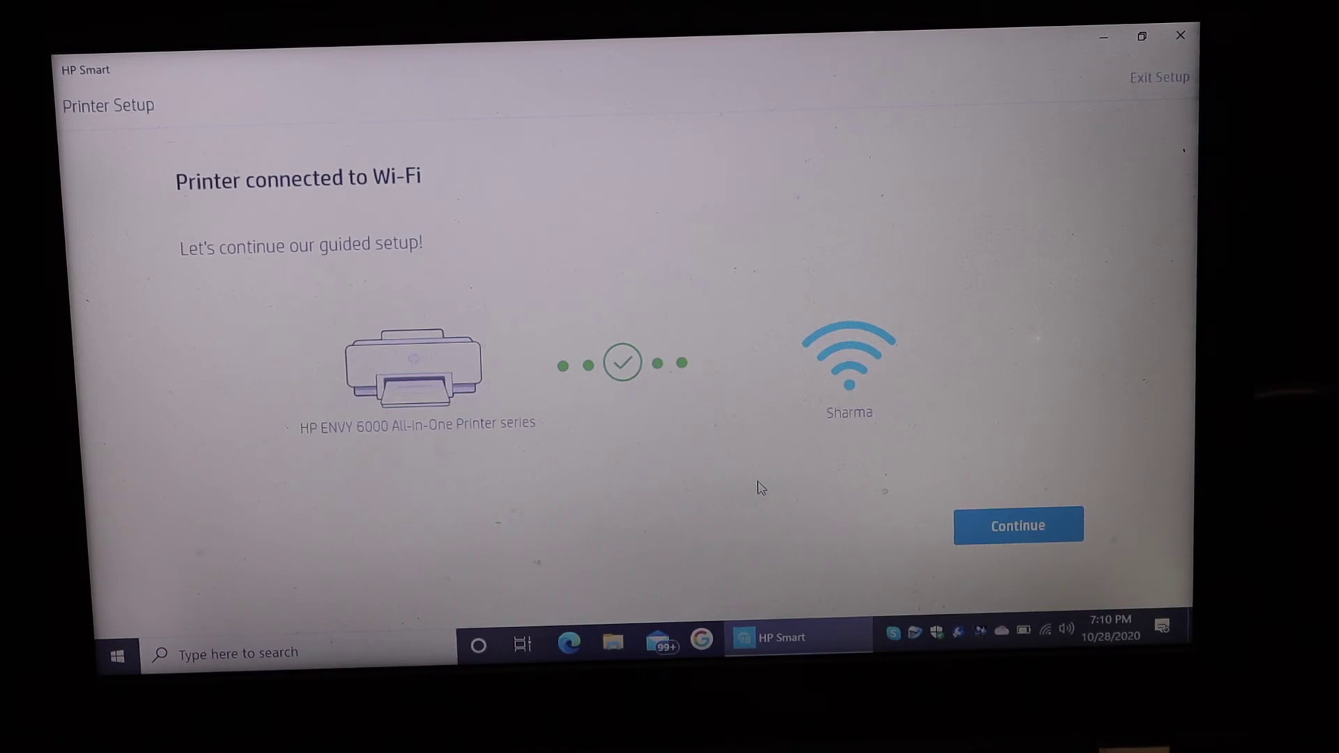
# Step: Continue guided setup until the Let's print! page appears
pyautogui.click(1003, 531)
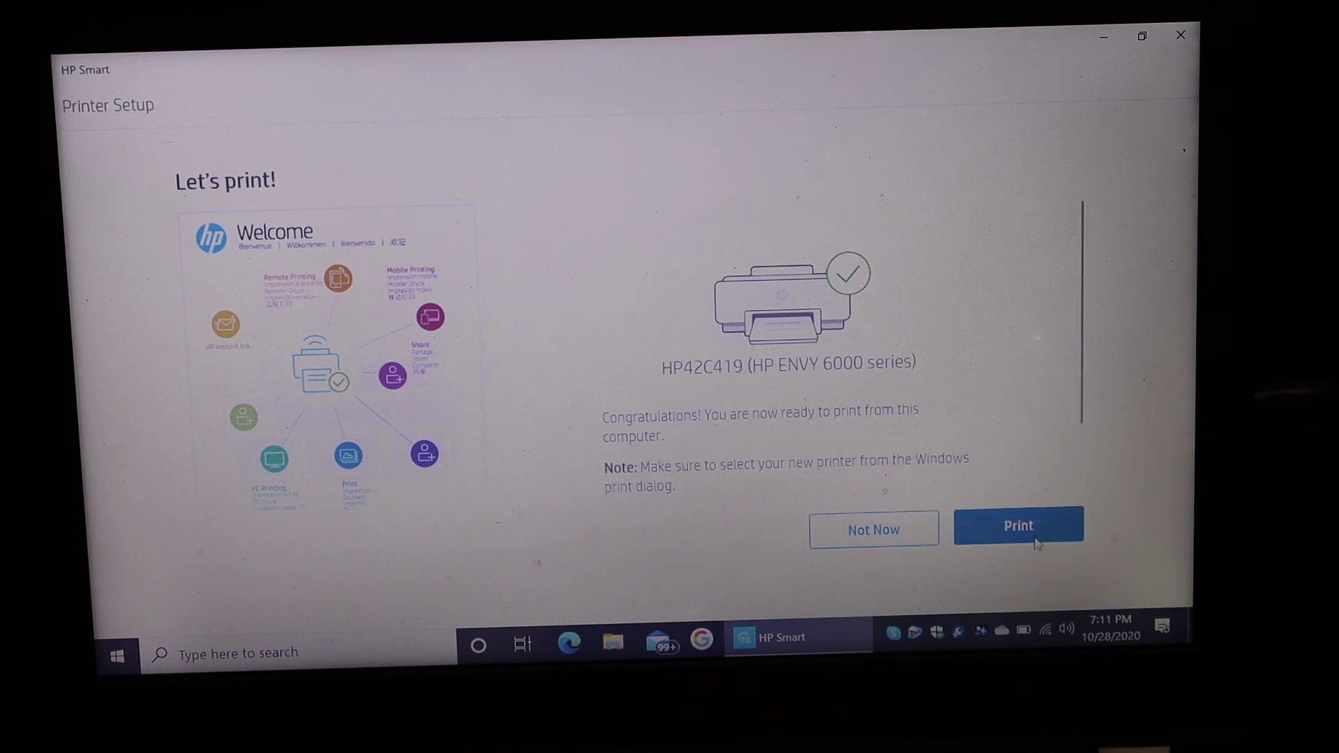
# Step: Print the welcome page to HP ENVY 6000 series [42C419]
pyautogui.click(1024, 529)
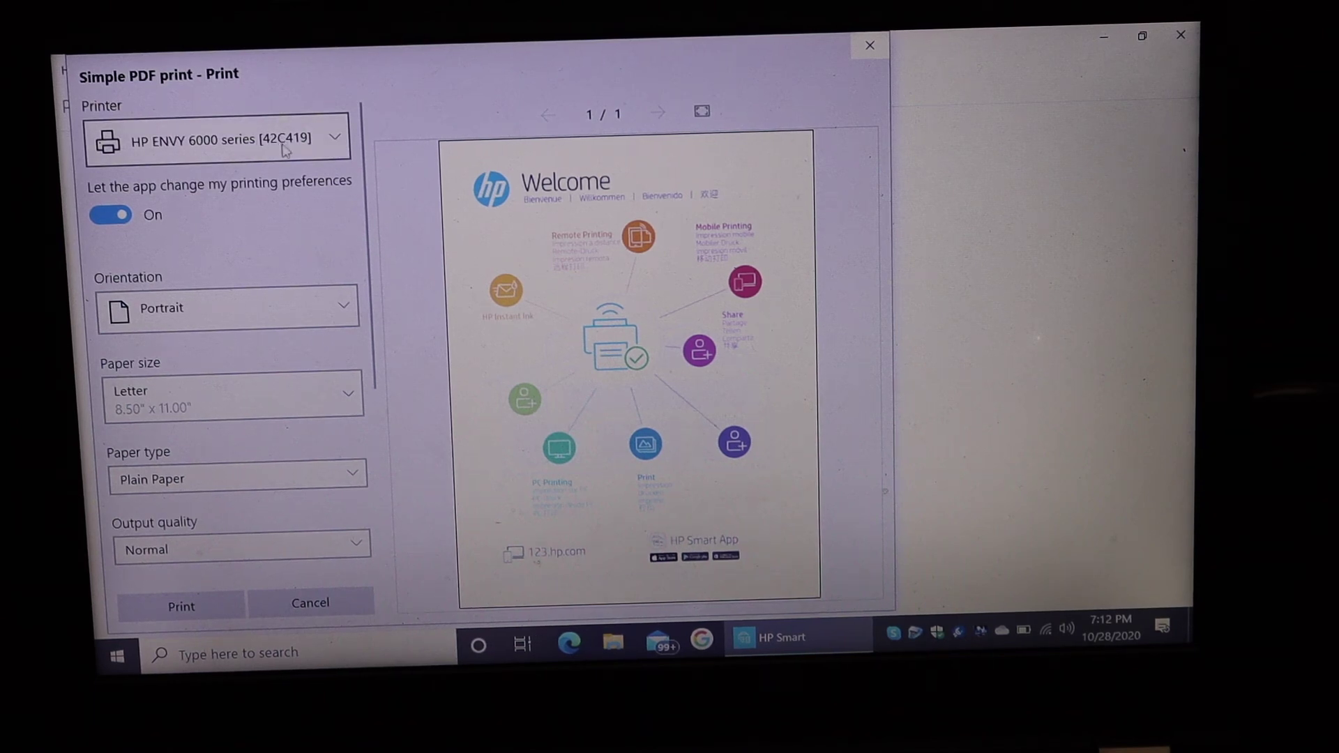
pyautogui.click(334, 143)
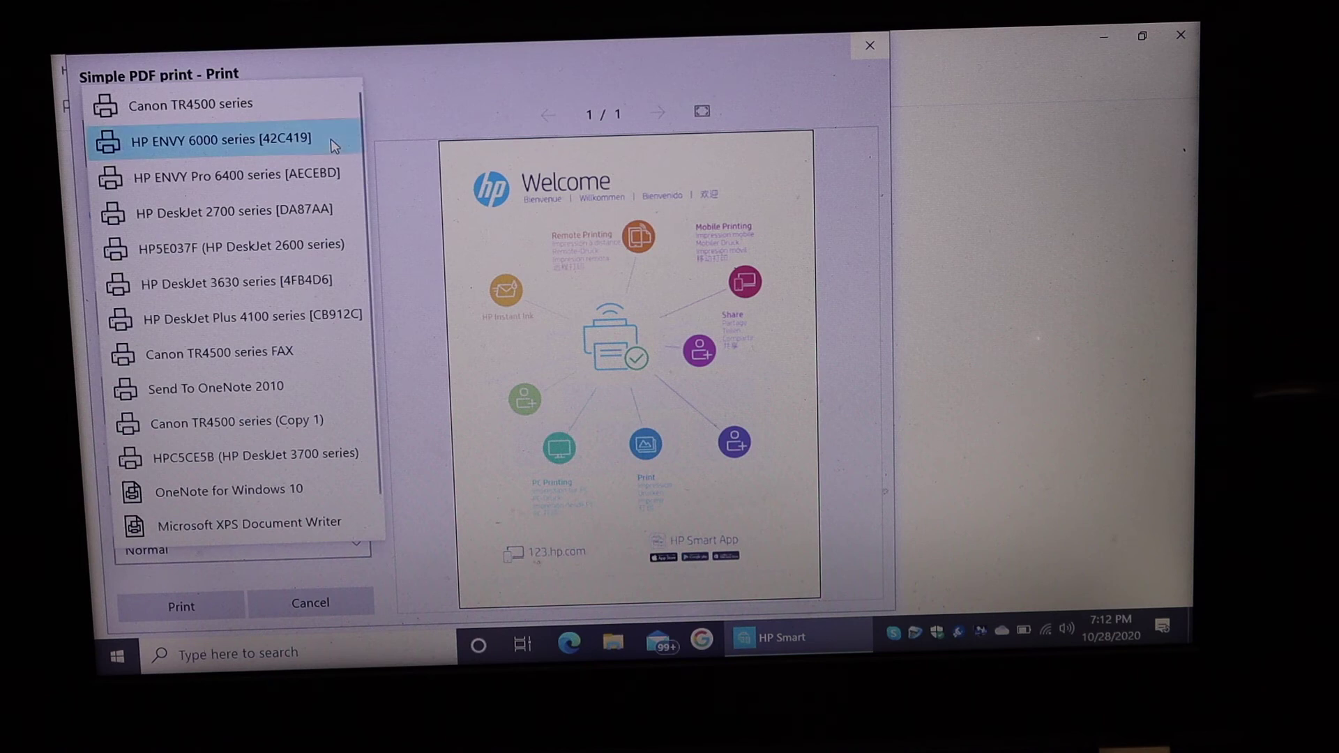
pyautogui.click(334, 144)
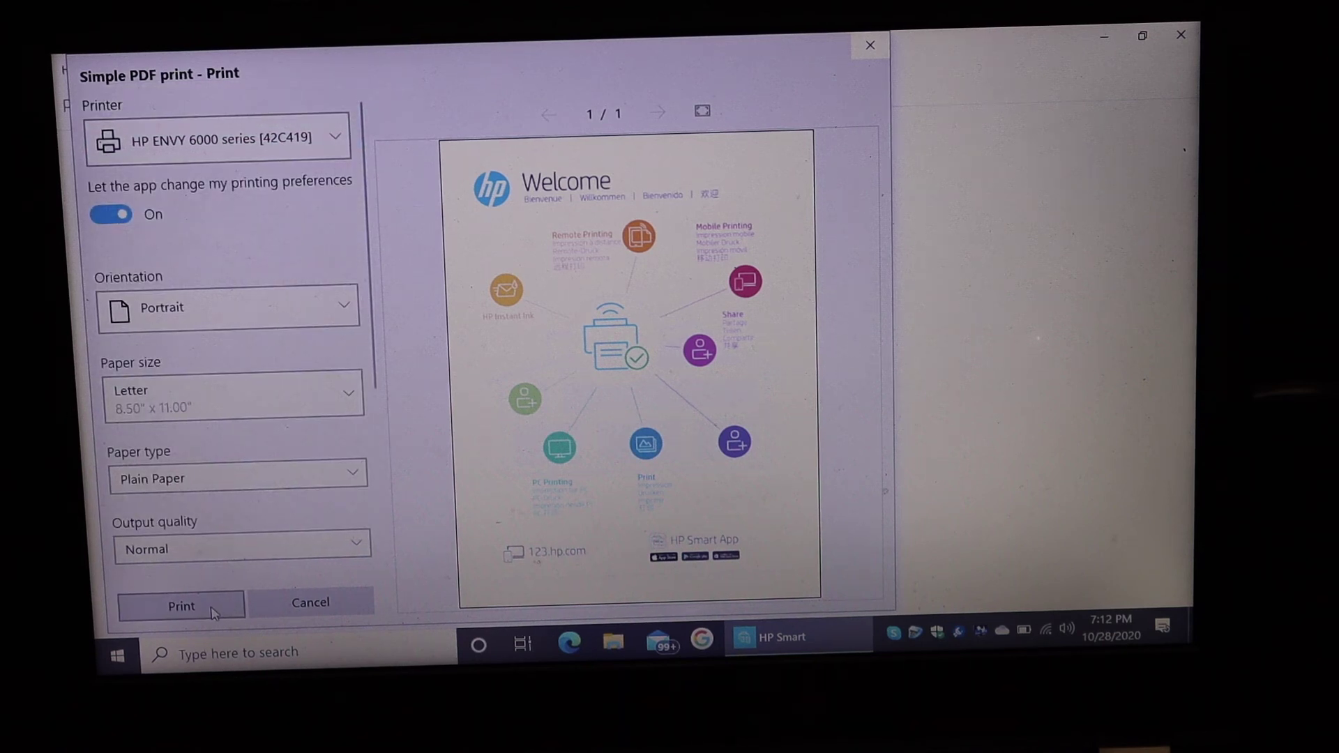
pyautogui.click(183, 607)
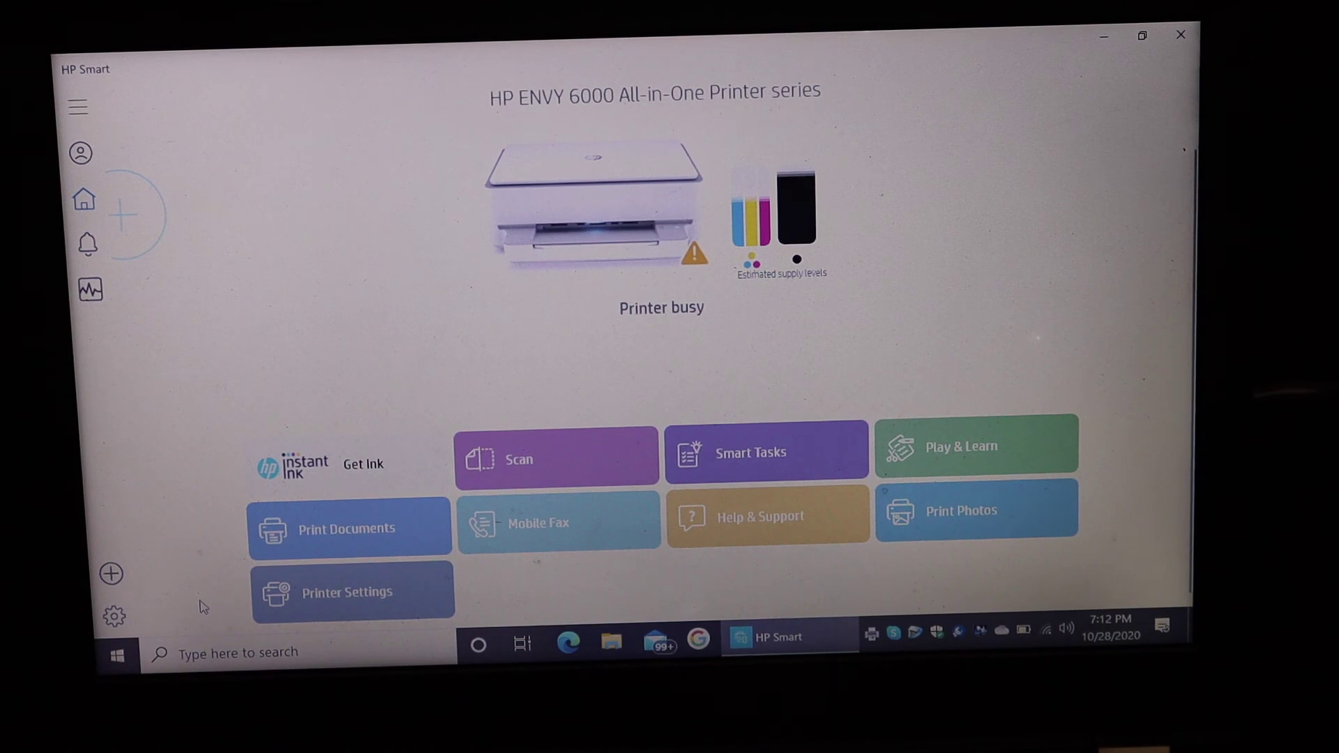